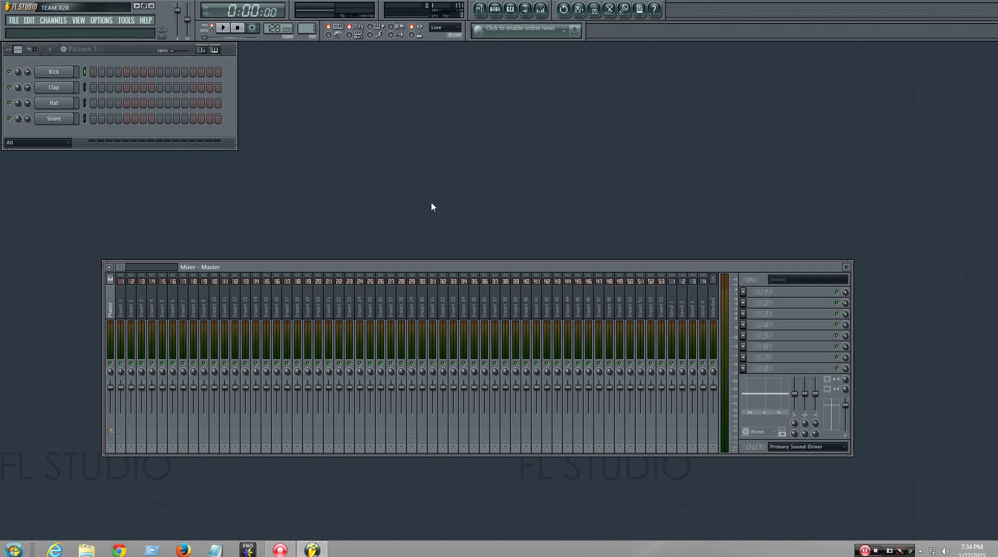
- Add a Sylenth1 generator channel to the project and move its plugin window clear of the channel list
click(79, 21)
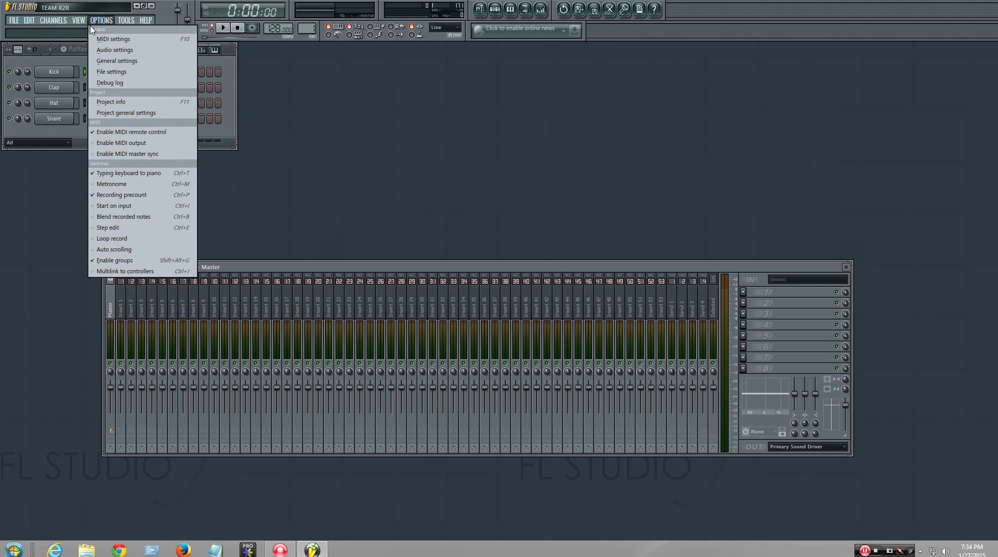
click(53, 20)
click(53, 21)
mouse_move(93, 30)
click(161, 17)
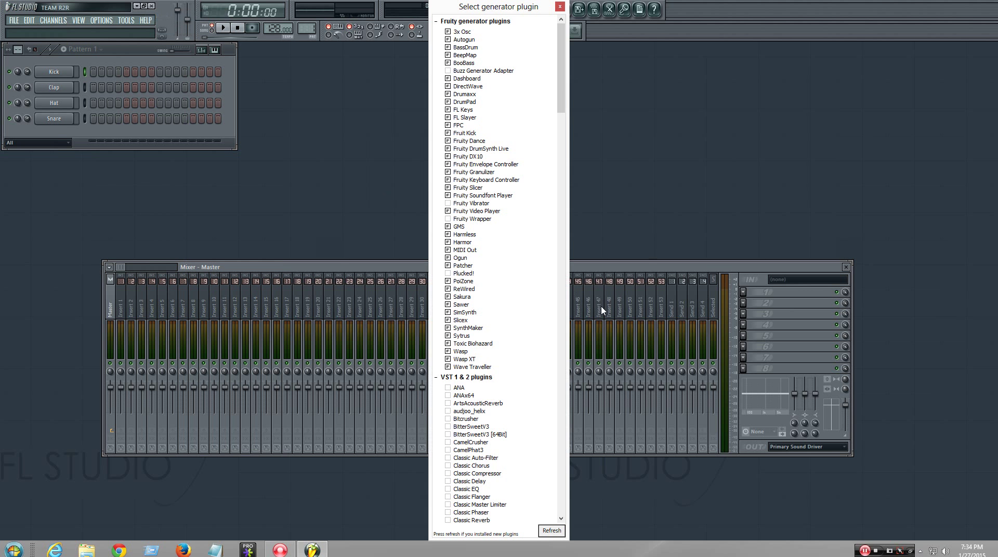
drag(573, 89, 576, 435)
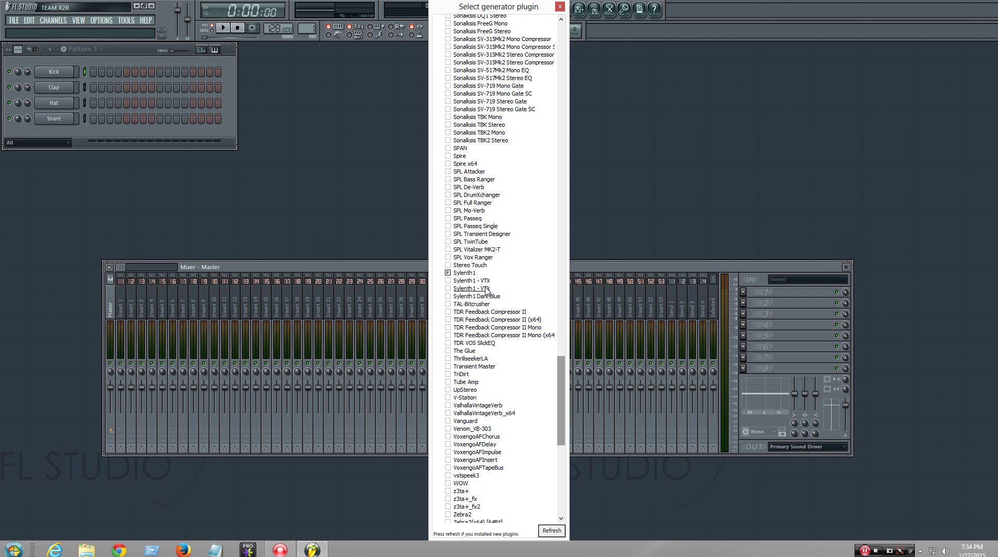
click(475, 274)
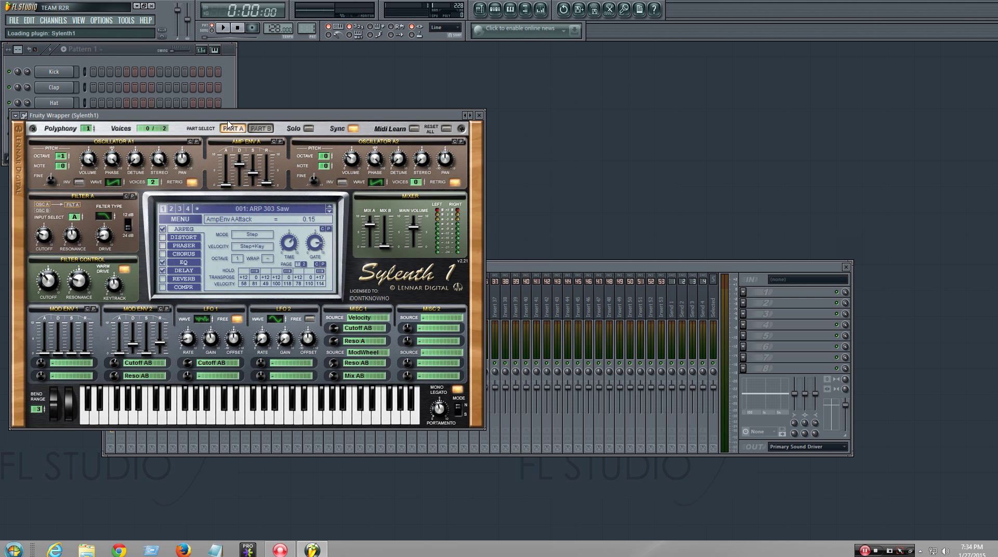
drag(213, 116, 366, 167)
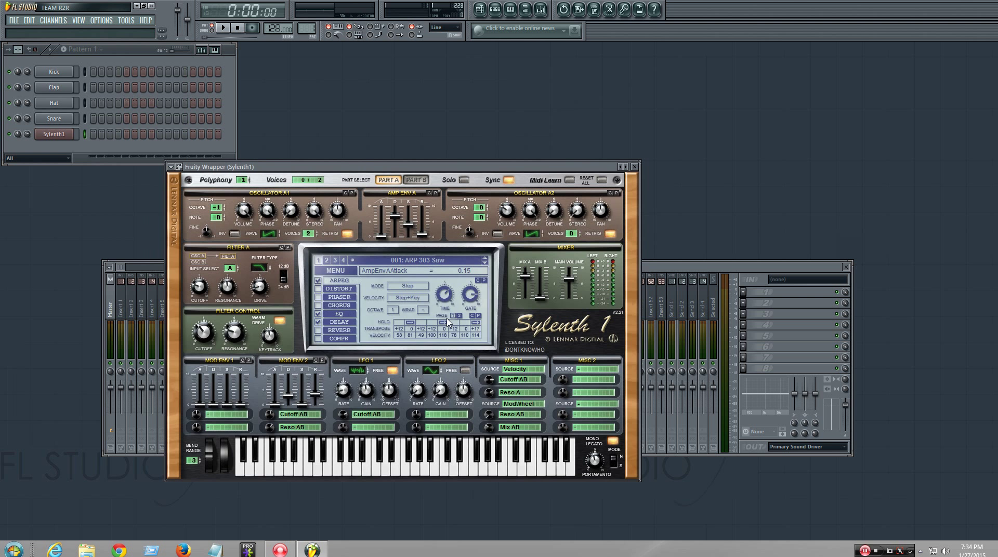
- Initialise the current Sylenth1 preset and insert a new preset in the bank
click(350, 272)
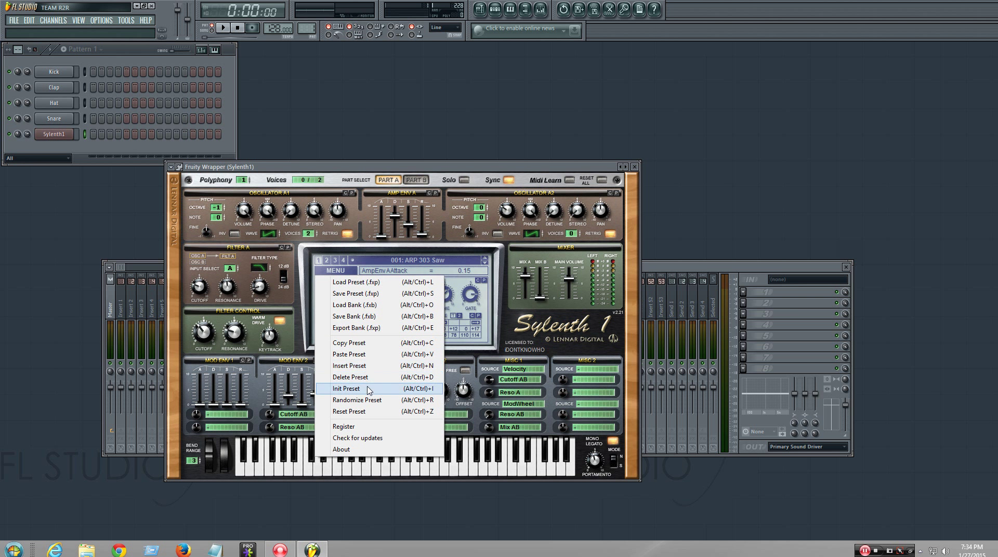
click(346, 389)
click(335, 270)
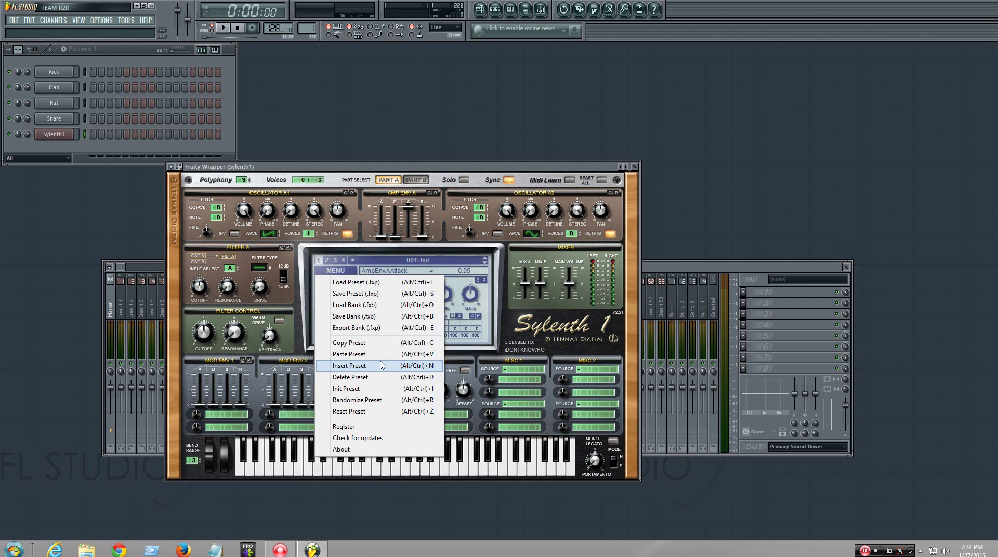
click(372, 368)
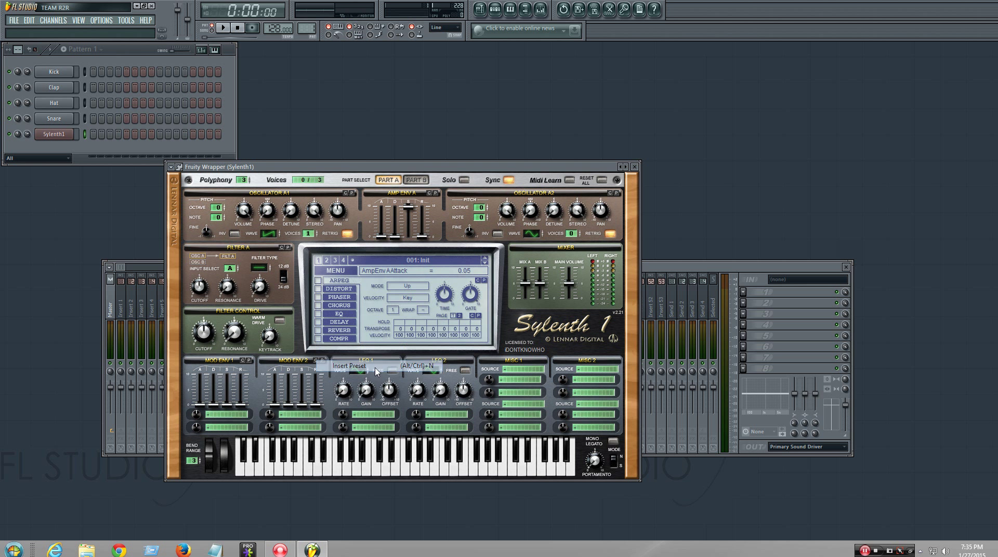
click(342, 274)
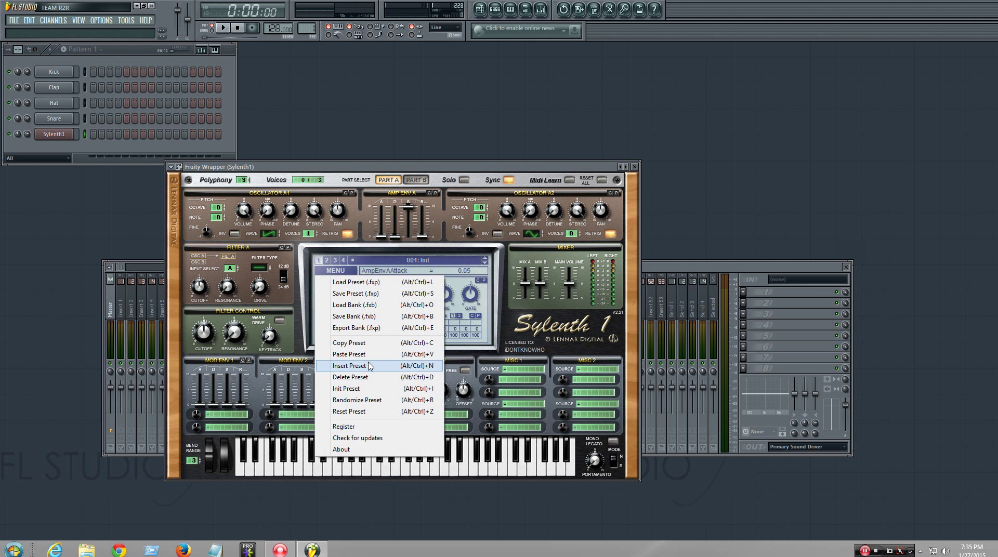
click(369, 366)
- Load the digereedoo.fxp preset from the Desktop into Sylenth1 and play a few notes to audition it
click(350, 273)
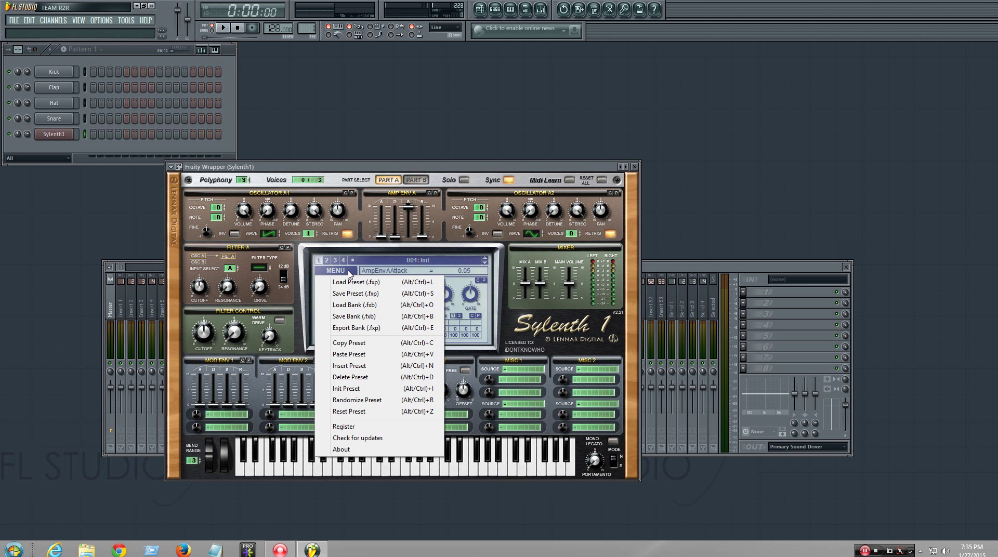
click(356, 282)
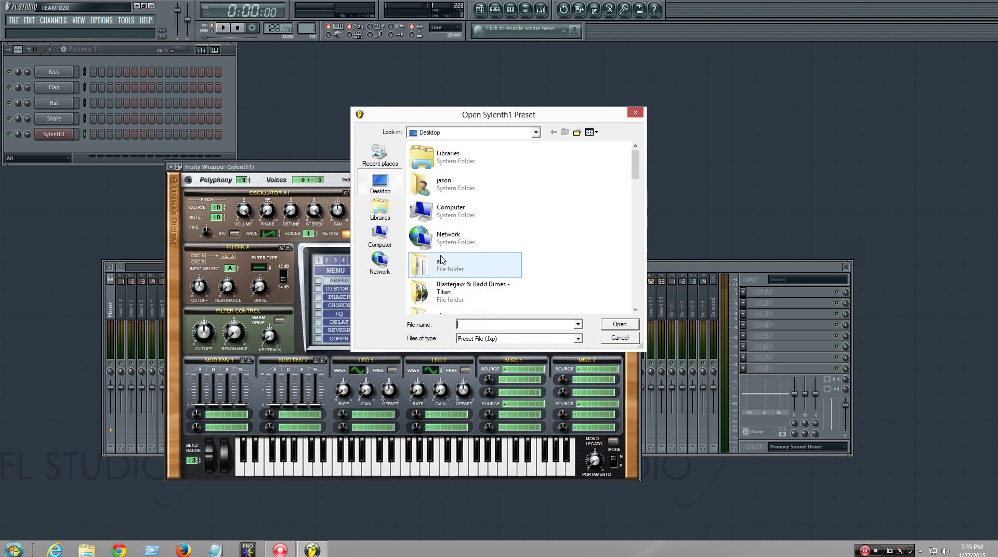
drag(635, 164, 630, 285)
scroll(630, 285, down, 2)
click(458, 270)
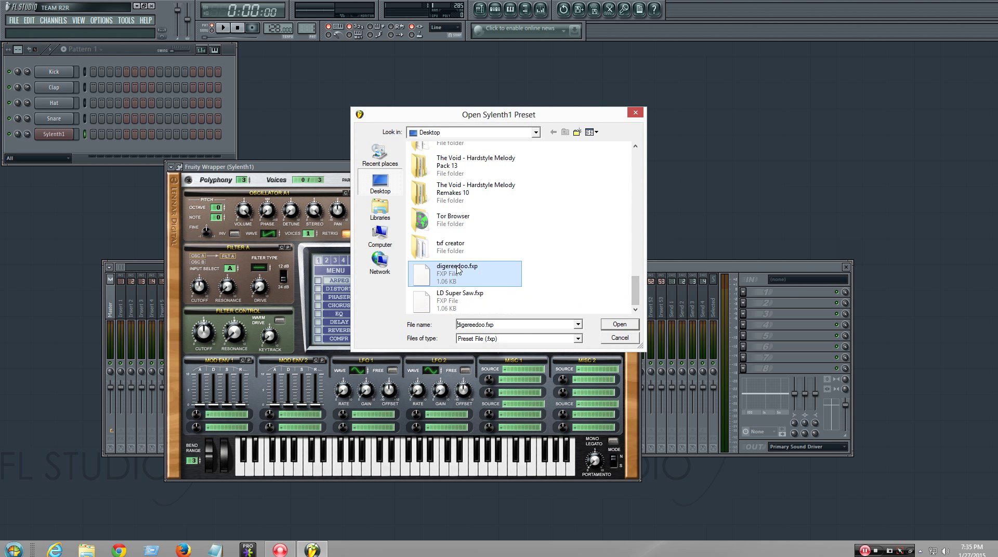
click(620, 324)
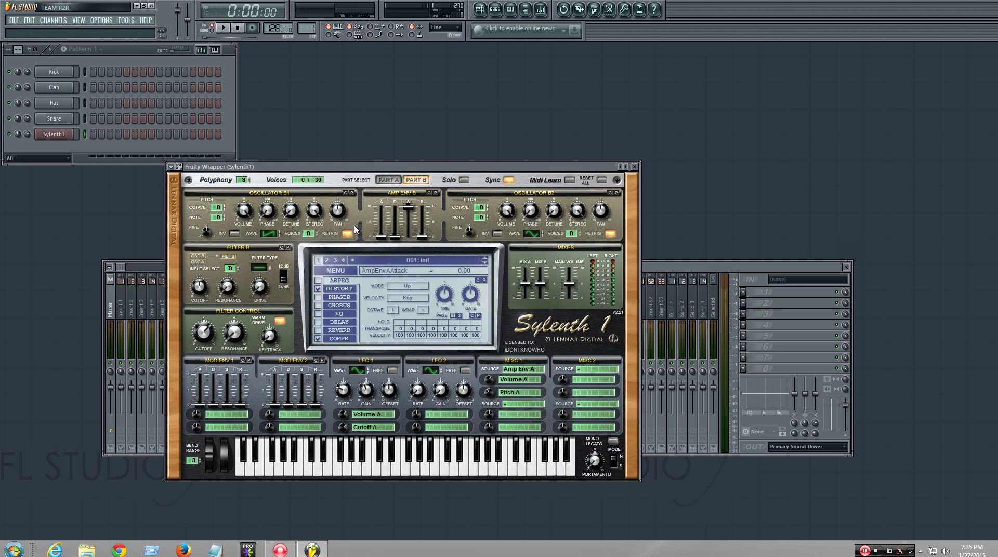
key(r)
key(e)
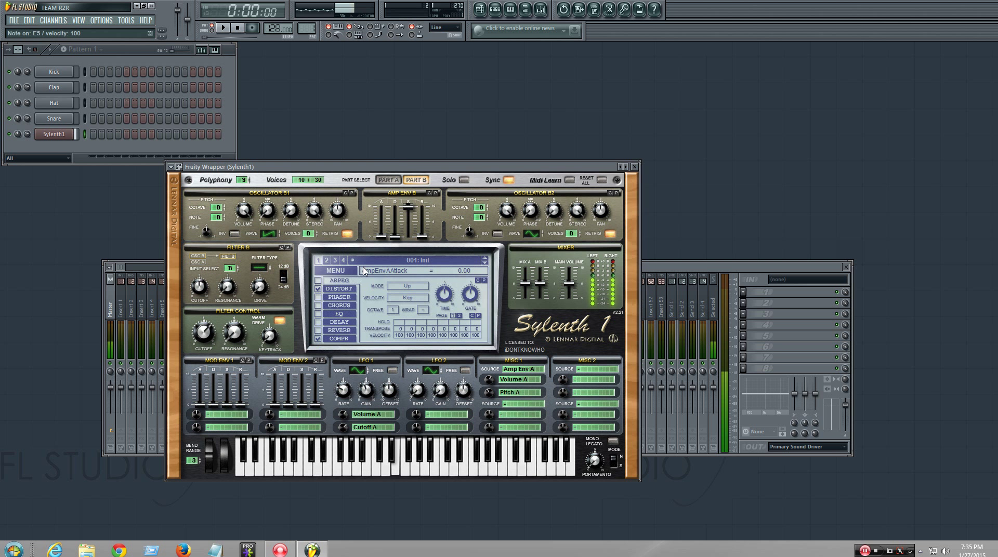
- Switch Sylenth1 to Part A and set oscillator A1's octave to 0
click(389, 180)
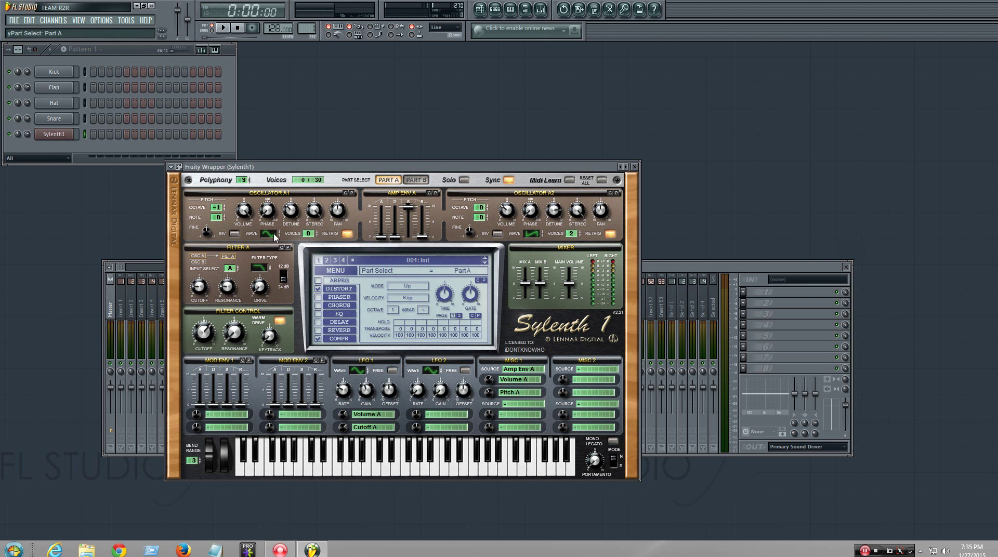
click(218, 211)
- Open the Sylenth1 channel's piano roll, preview the sound at several high and low pitches, and close it
right_click(54, 135)
click(88, 140)
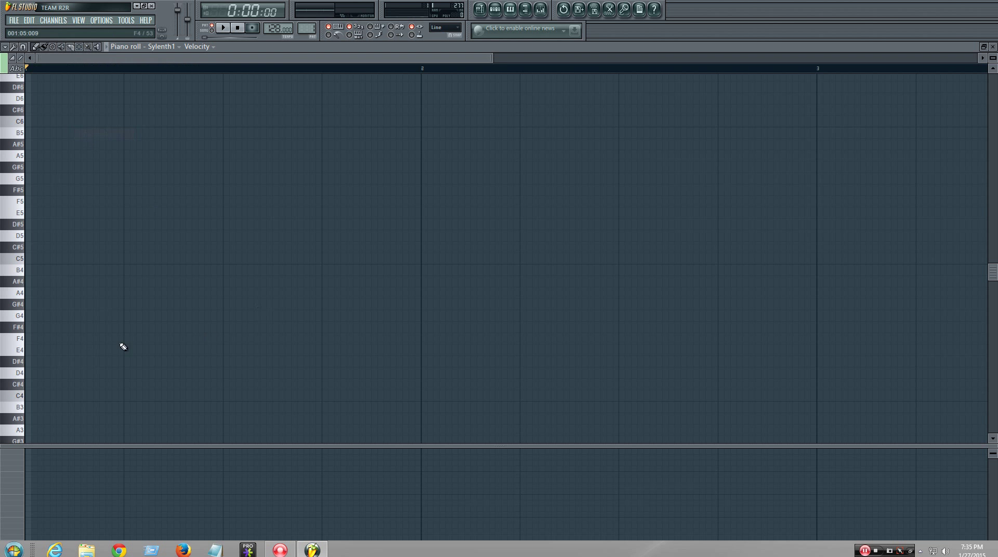
click(12, 344)
click(15, 208)
click(17, 212)
click(24, 374)
scroll(23, 379, down, 3)
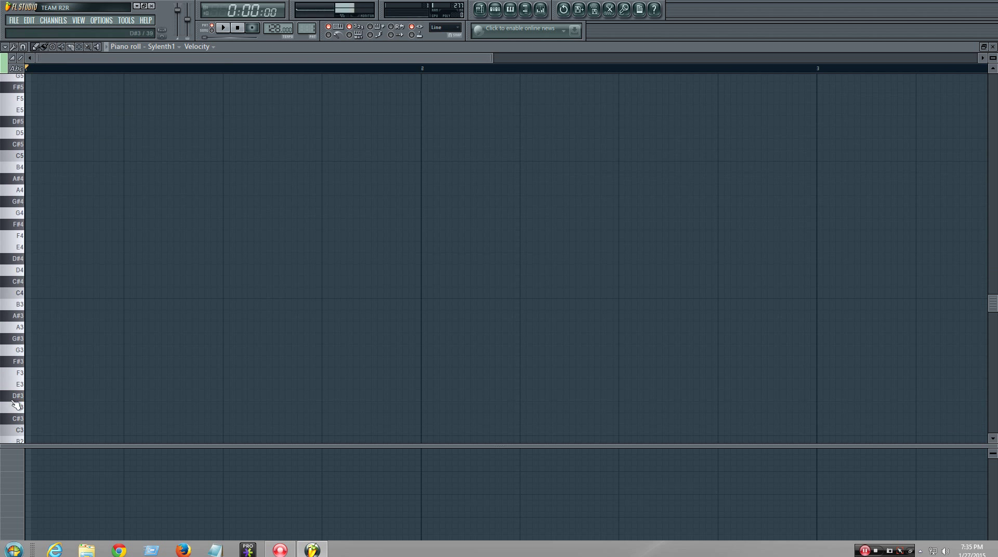
click(23, 271)
click(993, 46)
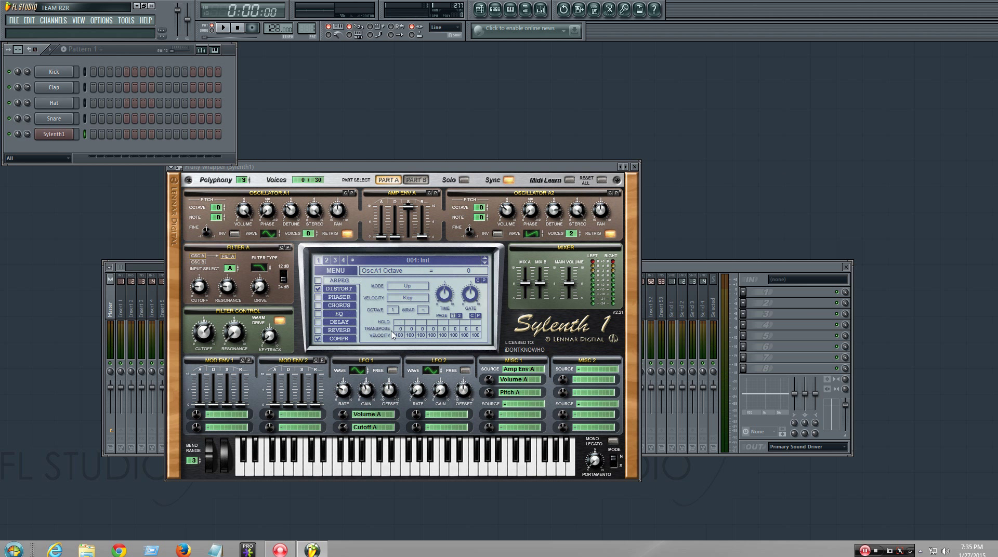
- Examine the preset's distortion and compressor effect settings in Sylenth1
click(343, 289)
click(318, 289)
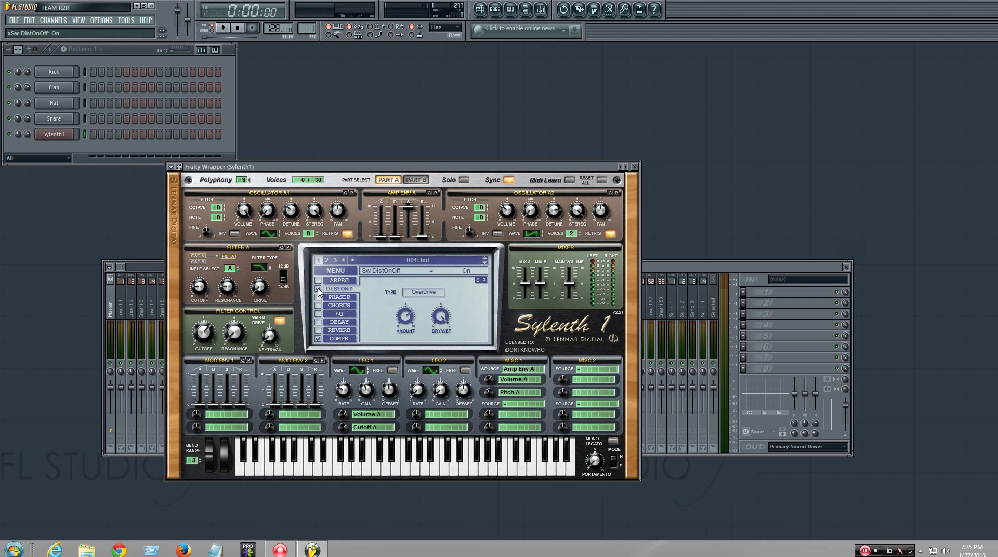
click(336, 340)
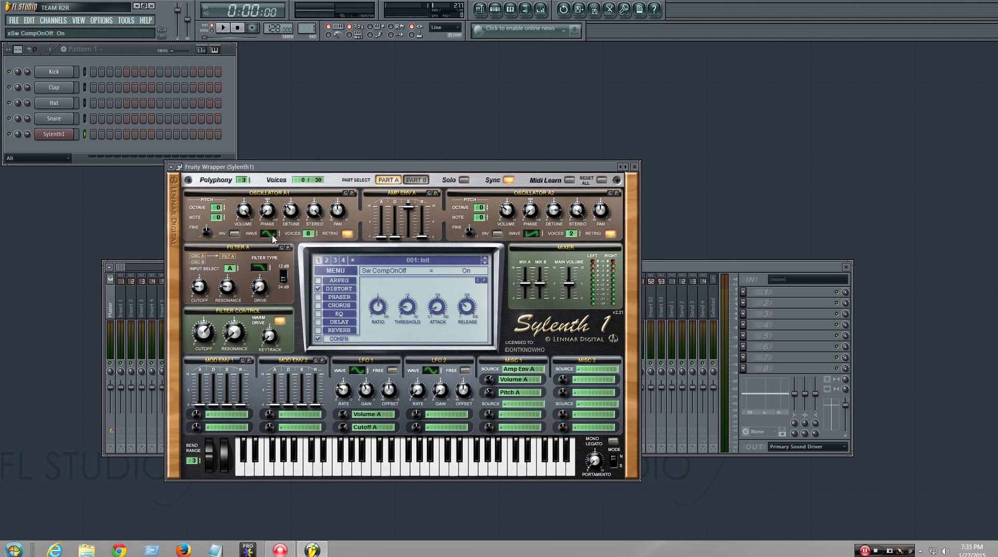
- Try the Saw wave on oscillator A1 with a played note and return the wave to Sine
drag(273, 239, 274, 231)
key(q)
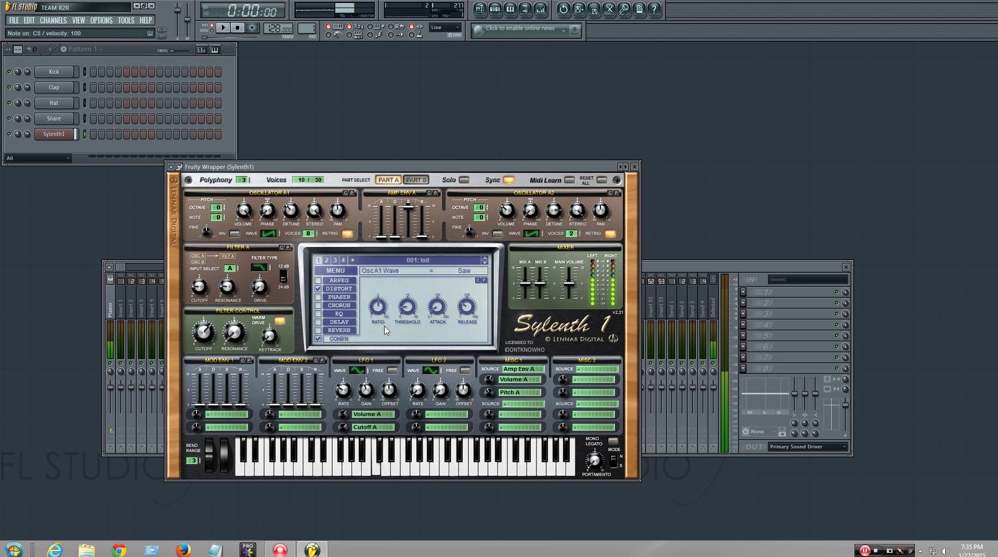
drag(268, 235, 286, 268)
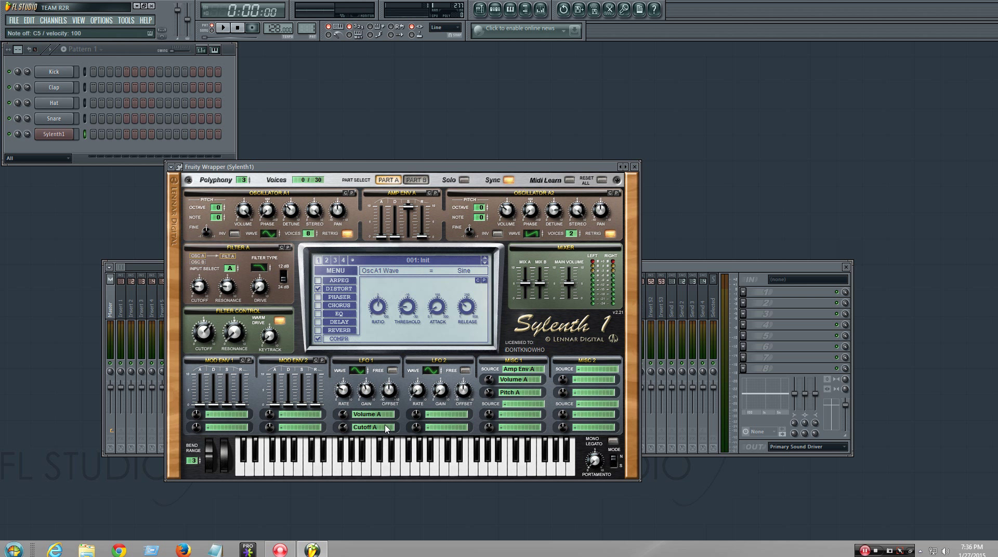
- Review LFO 1's two modulation destinations, leaving them on Volume A and Cutoff A
click(371, 416)
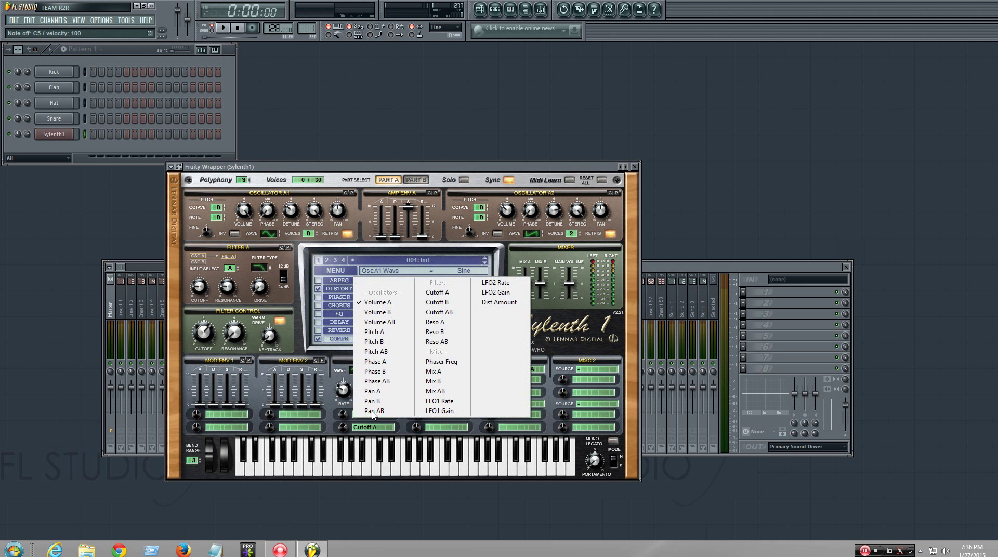
click(372, 306)
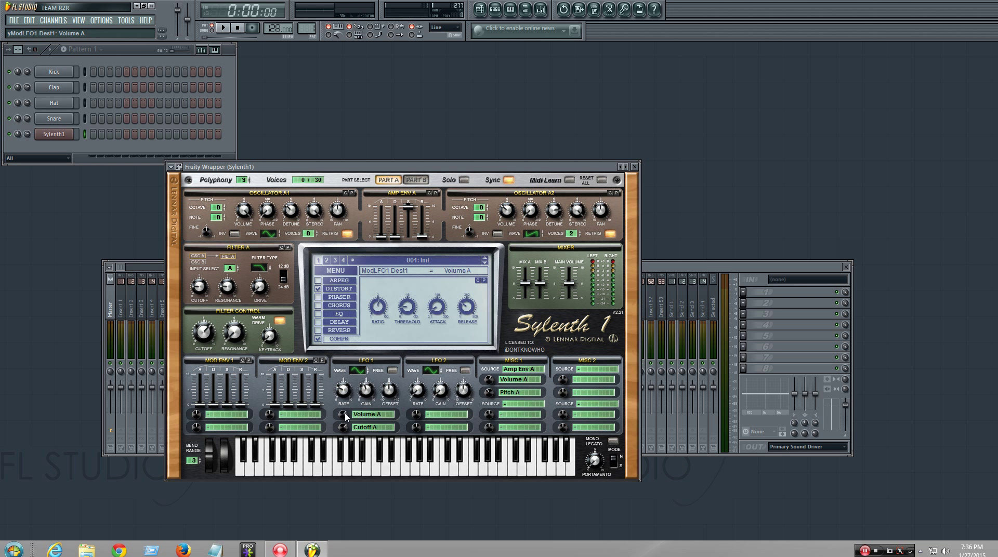
click(375, 429)
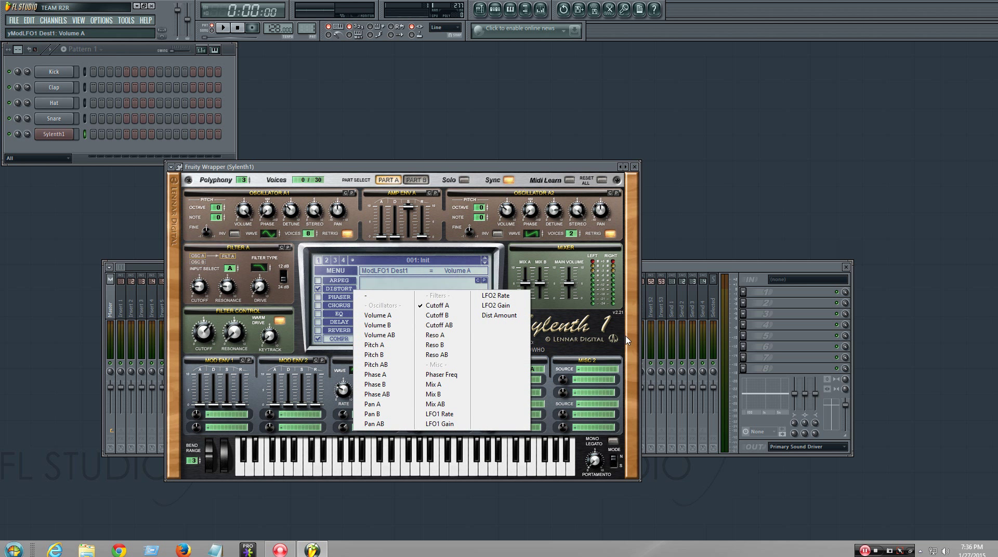
click(628, 341)
click(390, 430)
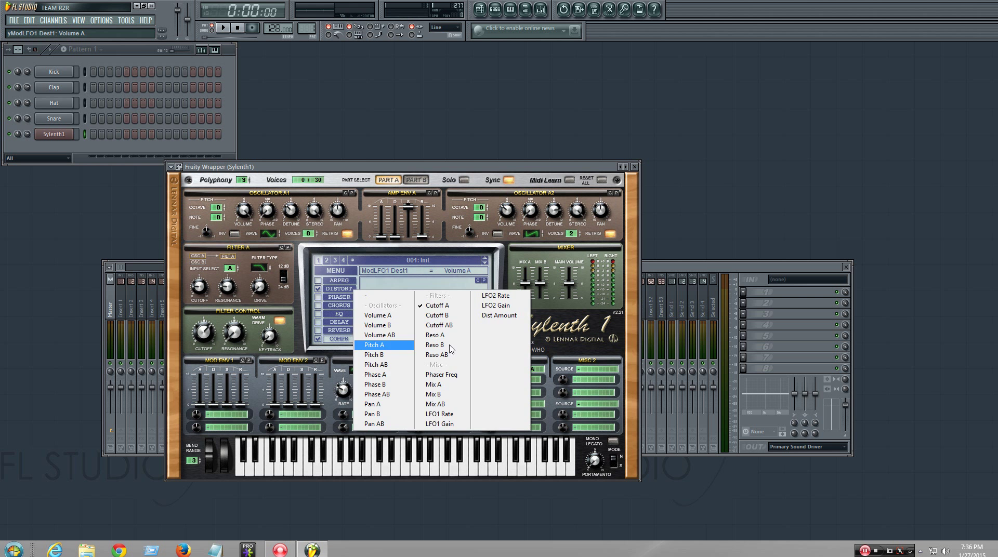
click(640, 323)
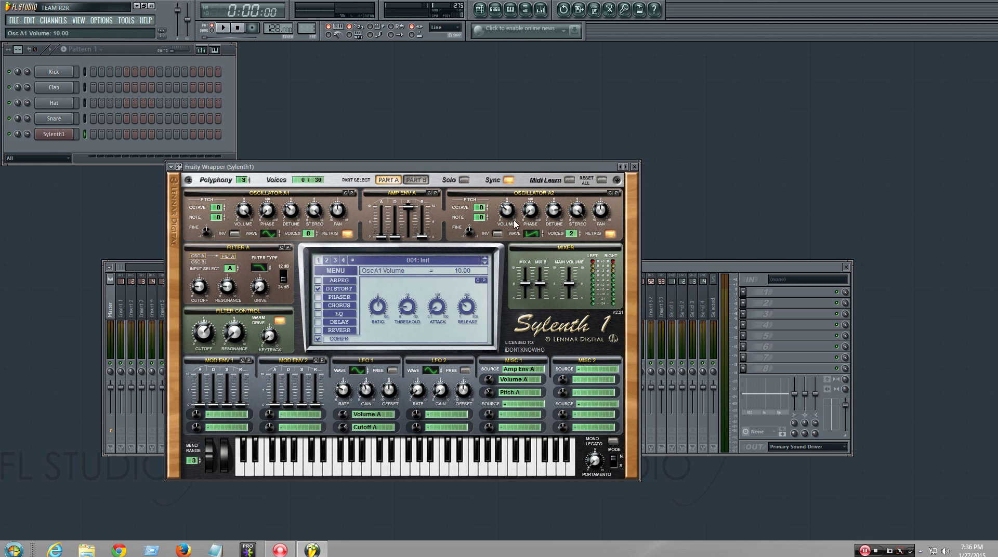
- Try oscillator A2 with 0 voices, restore it to 2 voices, and compare the sound by playing a note
drag(571, 233, 572, 241)
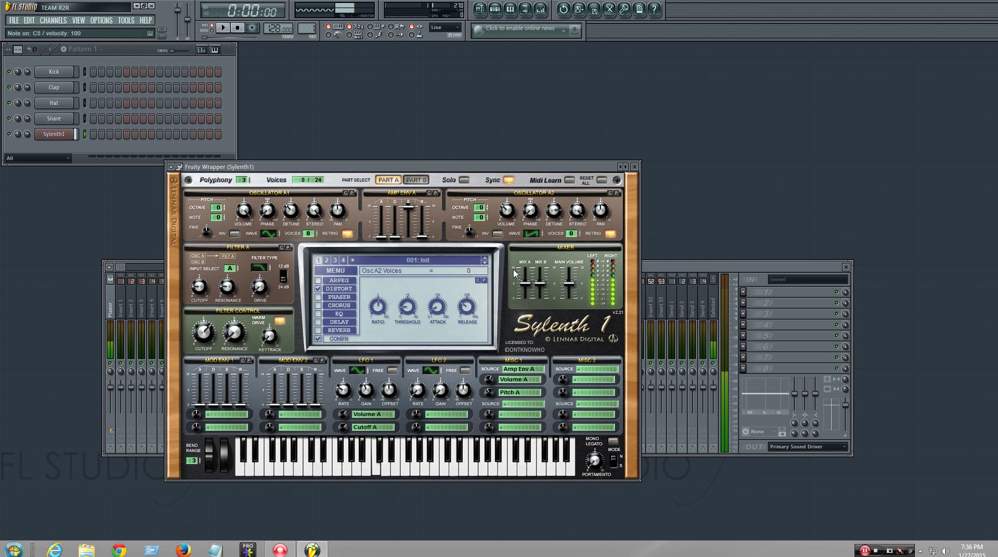
drag(572, 238, 572, 228)
key(q)
- Set the filter control cutoff to 667.49 Hz and filter A's cutoff to 7.71 Hz with the Lowpass type, auditioning the sound
drag(204, 329, 212, 320)
key(q)
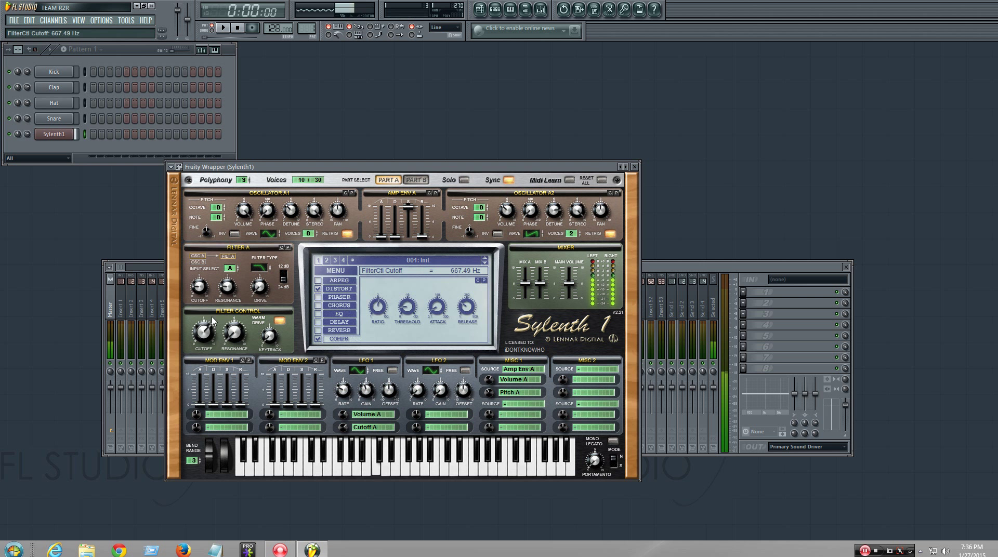
mouse_move(199, 288)
mouse_down()
mouse_move(198, 277)
mouse_move(200, 285)
mouse_up()
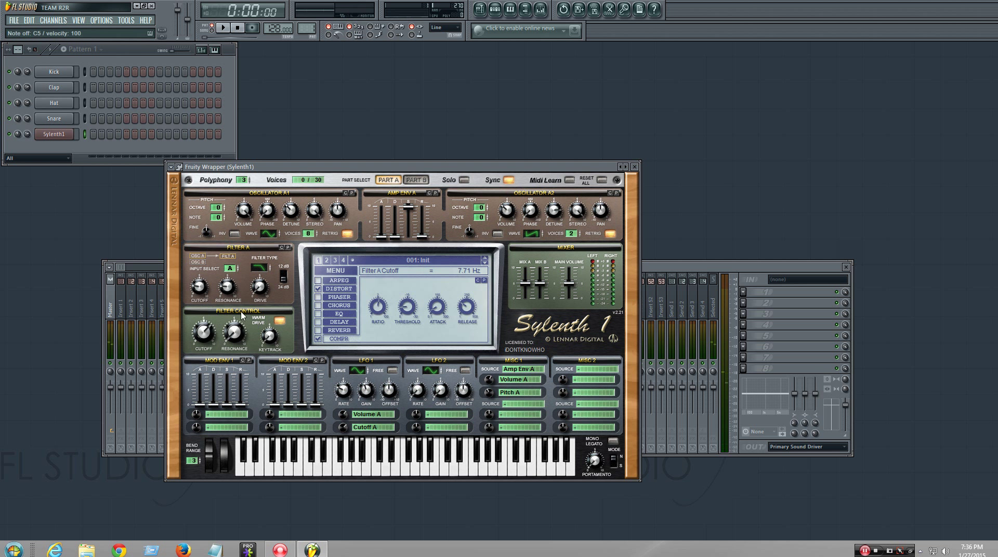
drag(264, 271, 270, 287)
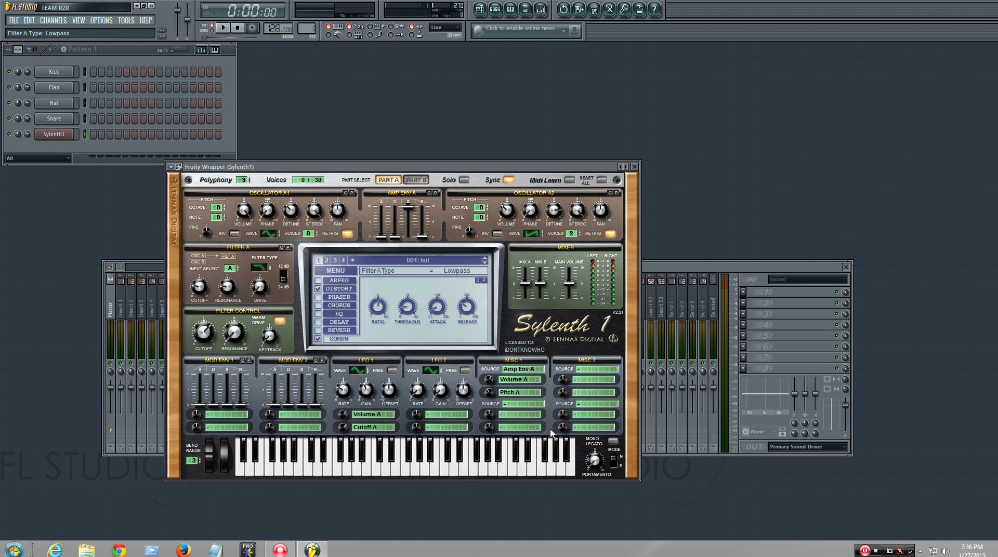
- Set the first Misc 1 source to Amp Env A with a Pitch A amount of 2.86 and play a note to hear it
click(535, 373)
click(525, 415)
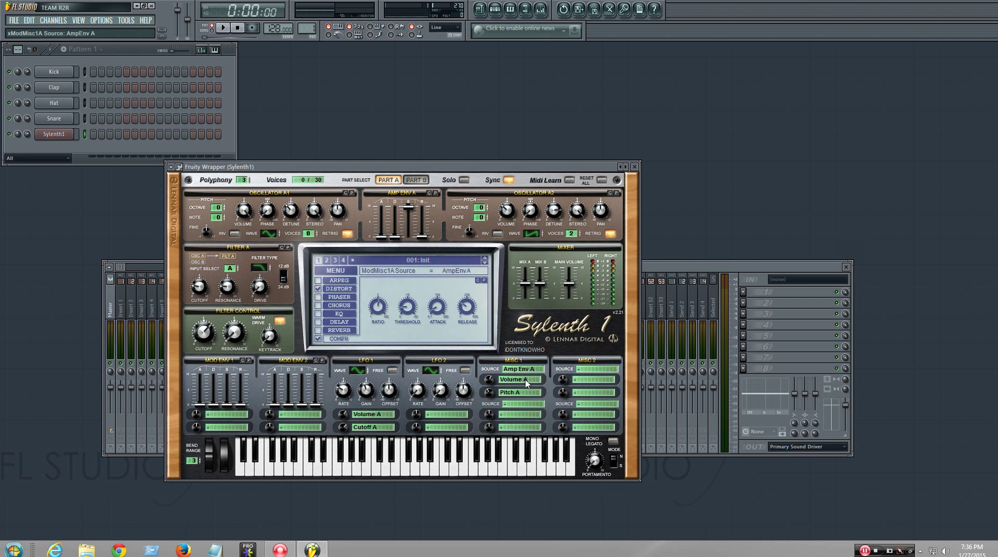
click(491, 391)
key(q)
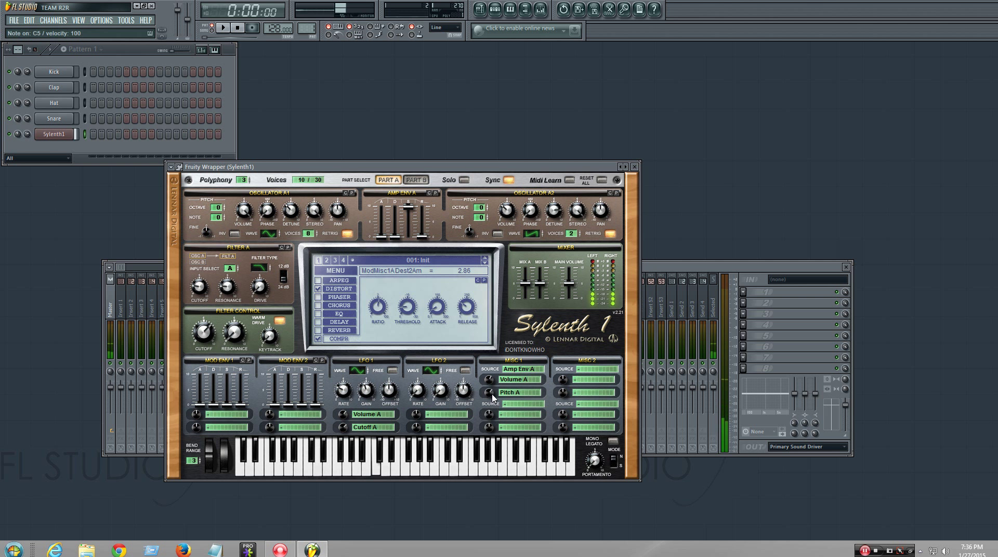
- Enable the reverb effect and display its settings
click(317, 331)
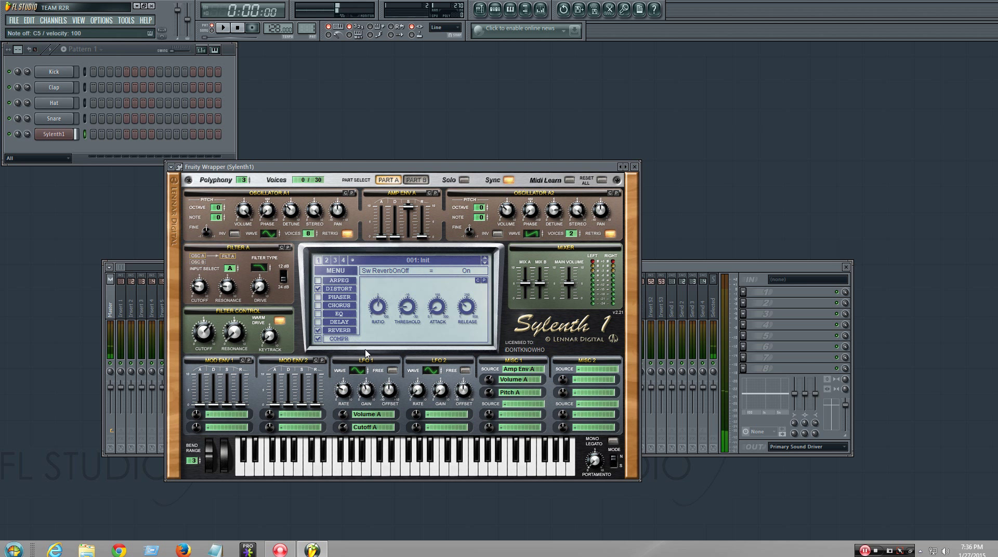
click(343, 331)
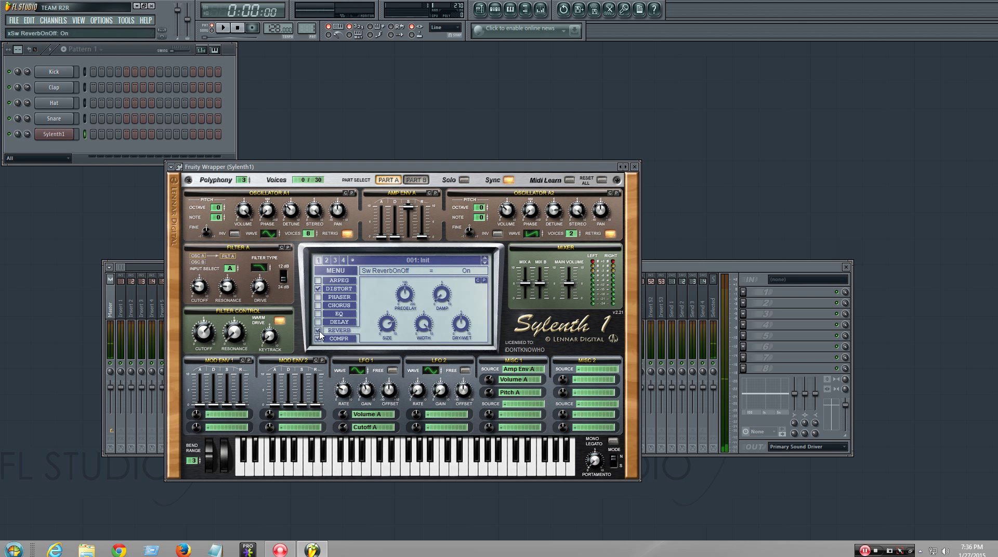
- Enable the delay effect and compare the sound with the delay and reverb switched off and on, leaving both enabled
key(q)
click(318, 322)
key(q)
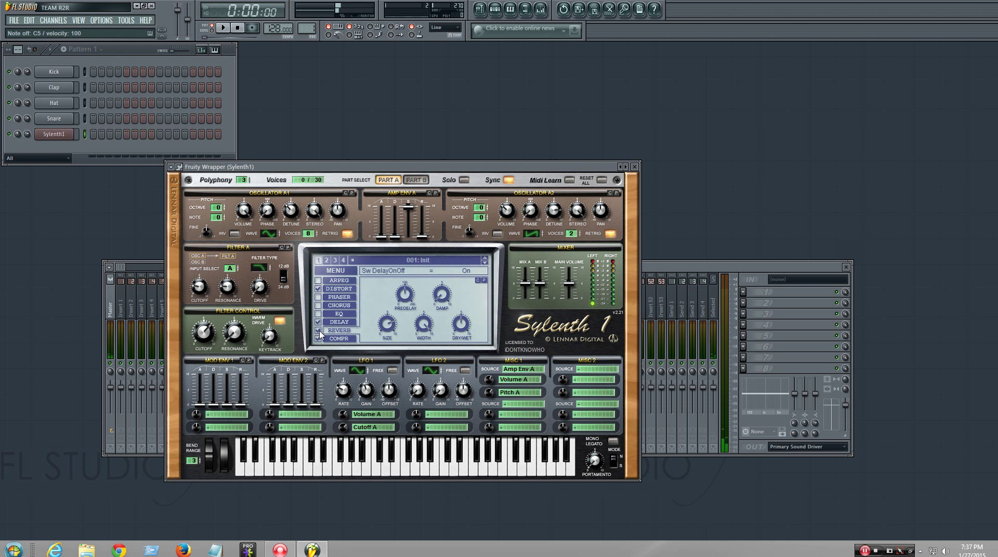
click(318, 331)
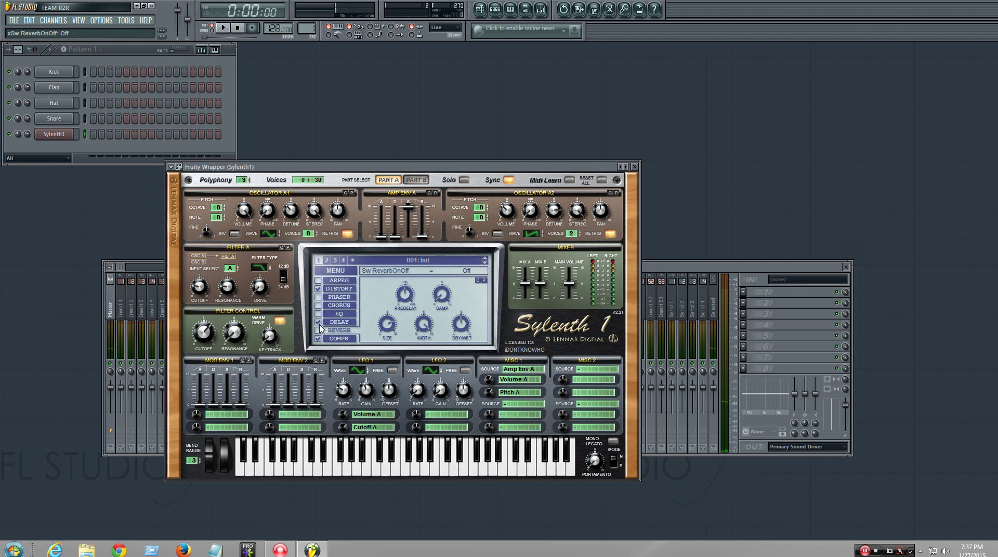
click(318, 323)
click(318, 331)
click(318, 322)
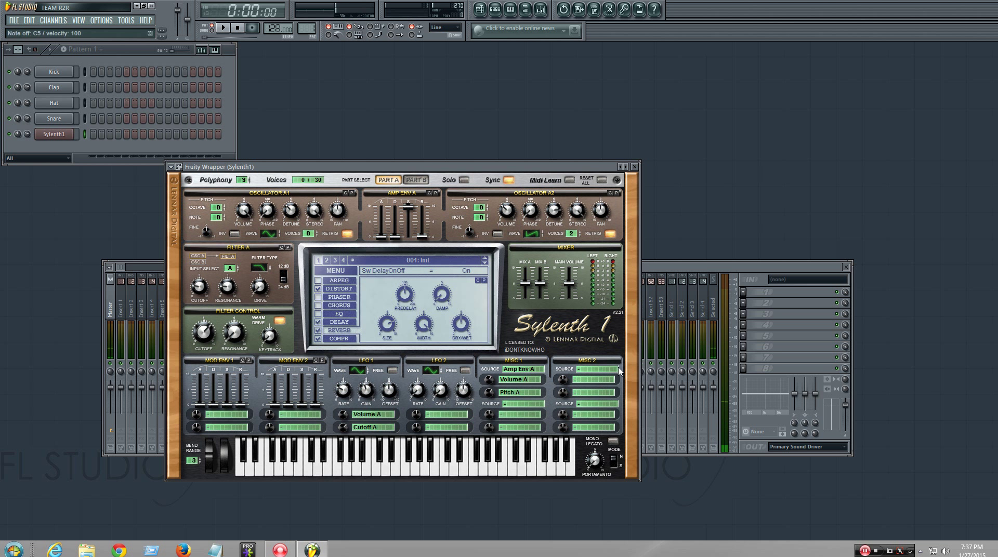
- Load Edison into the master track's first effect slot and record a short take, moving the Sylenth1 window clear of it
click(743, 294)
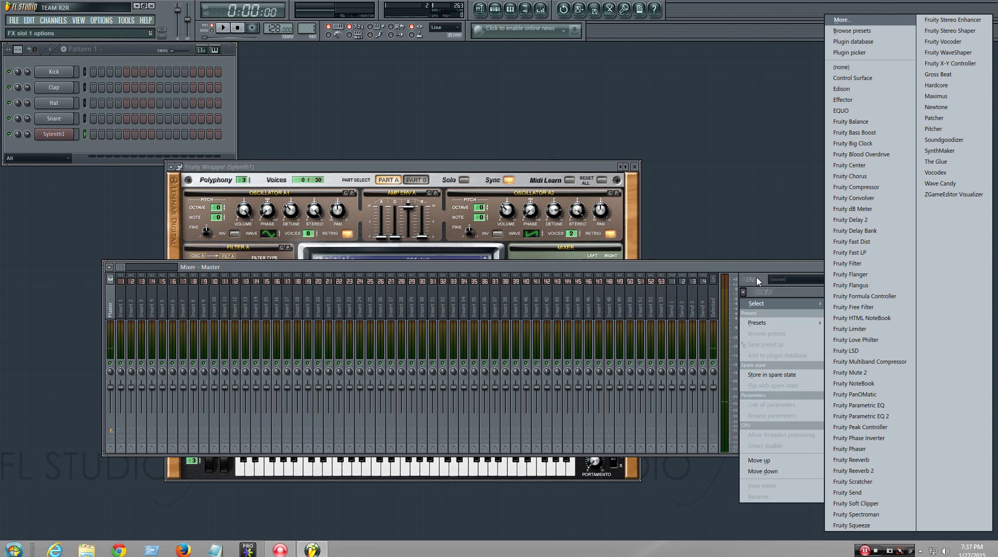
click(852, 88)
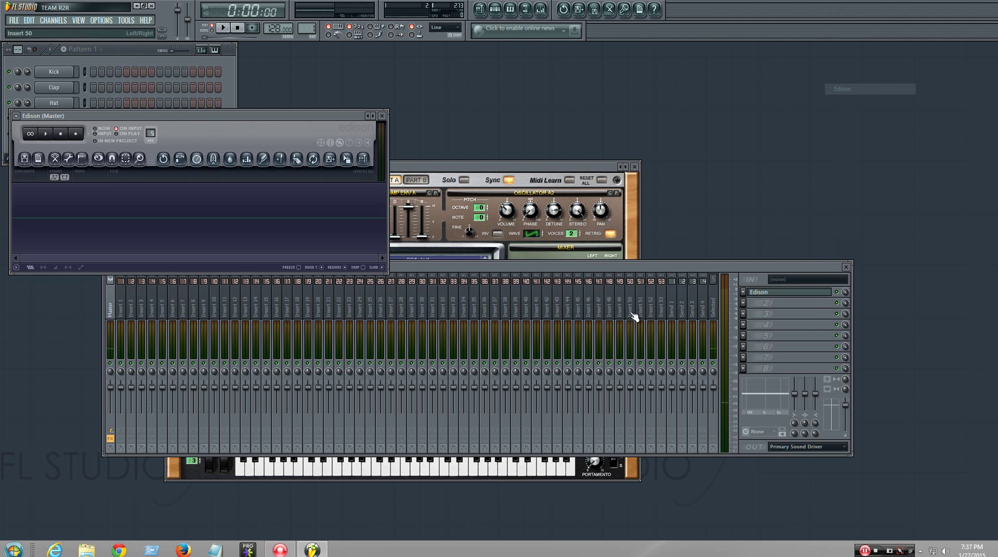
click(75, 133)
click(498, 172)
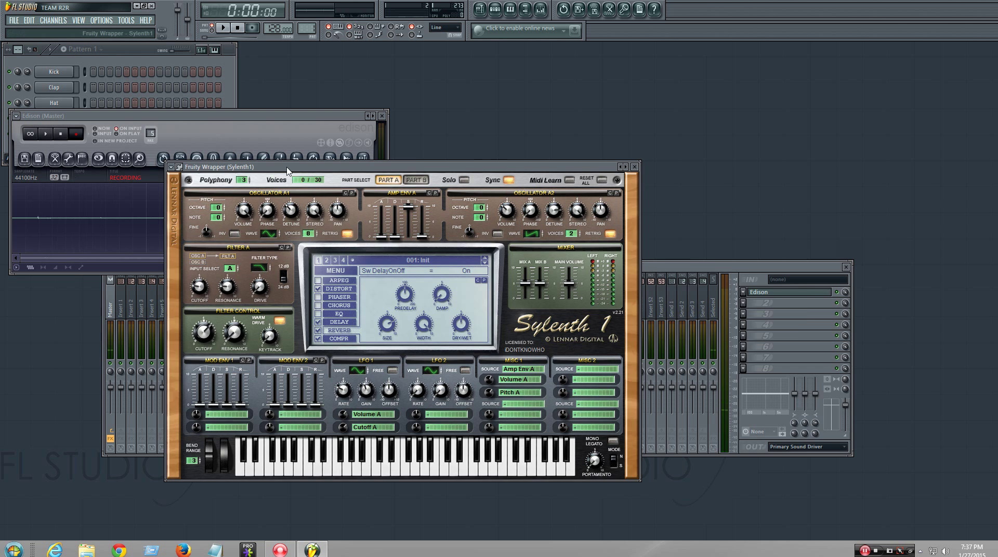
drag(248, 167, 439, 170)
click(63, 135)
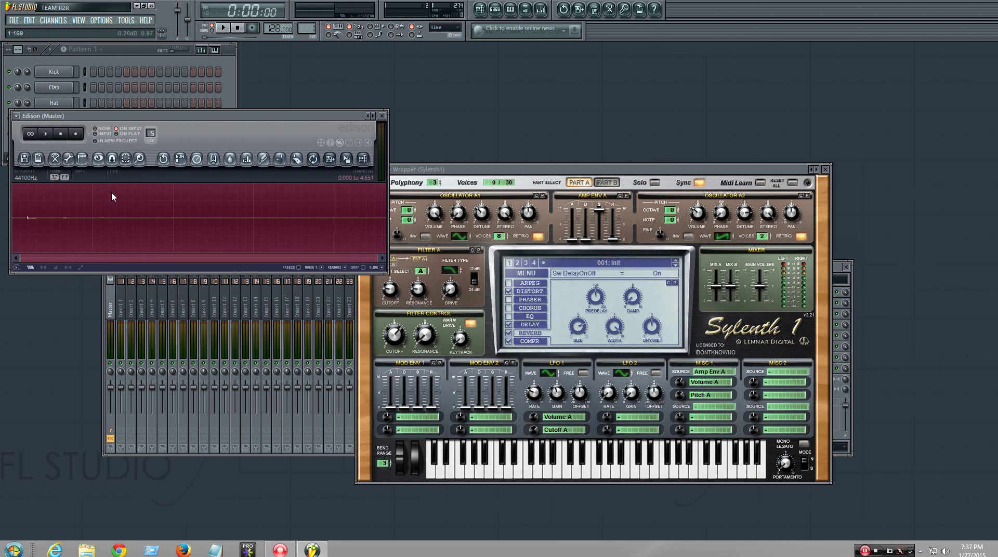
- Select the recorded audio in Edison from 0.180 to 1.337
click(66, 228)
drag(66, 233, 352, 231)
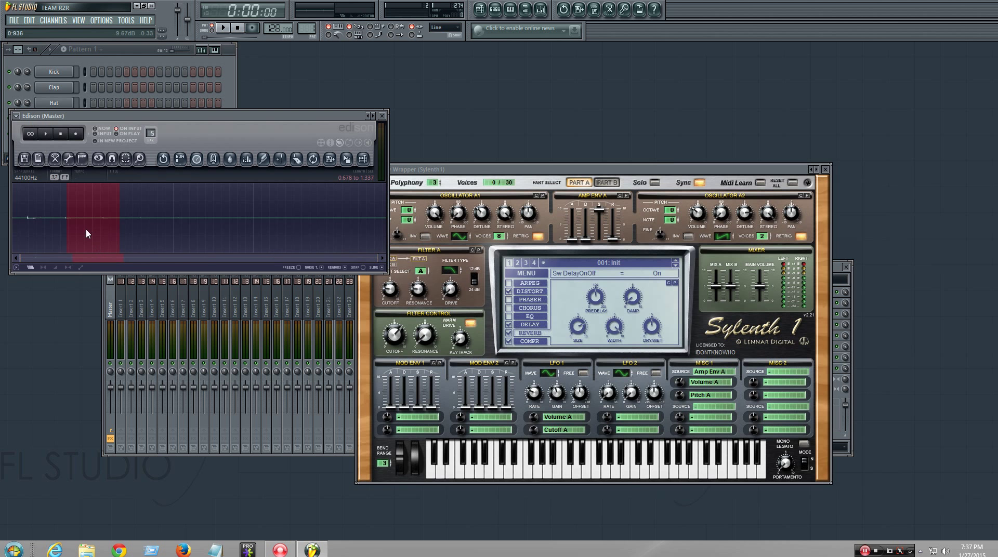
drag(67, 231, 27, 232)
- Remove Edison from the master track's first effect slot
click(839, 269)
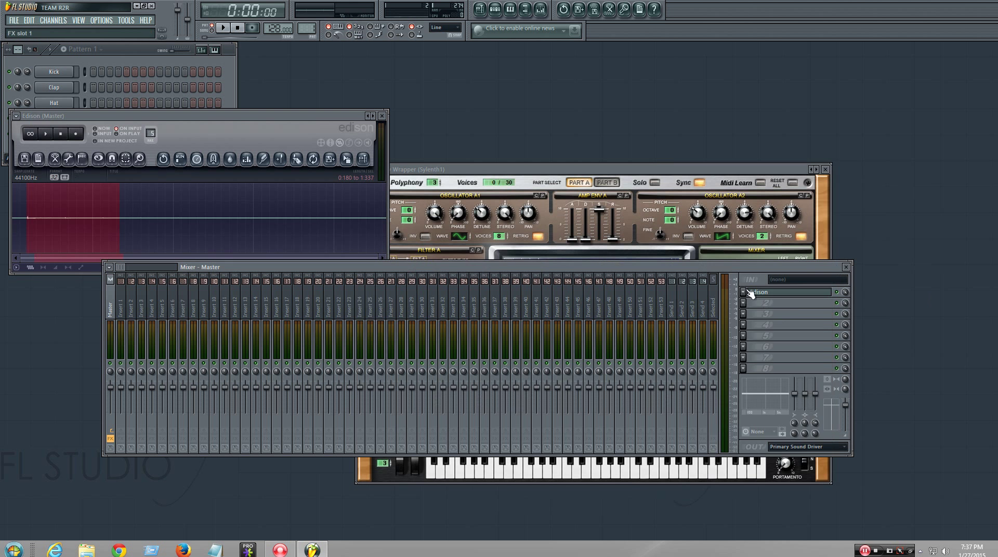
click(748, 292)
mouse_move(765, 304)
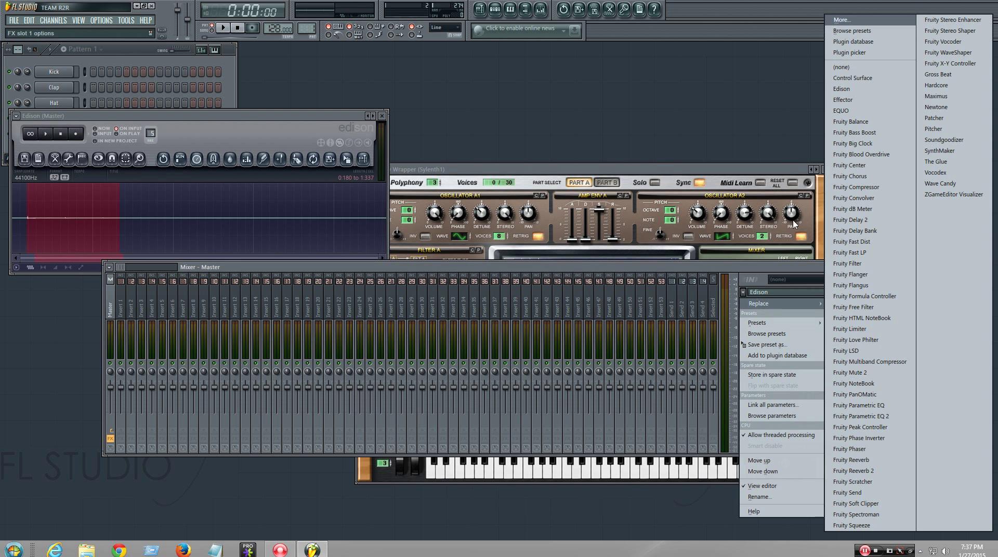
click(846, 68)
- Bring the Sylenth1 window forward, reposition it over the mixer, and display its compressor and delay settings
click(708, 168)
drag(712, 171, 613, 135)
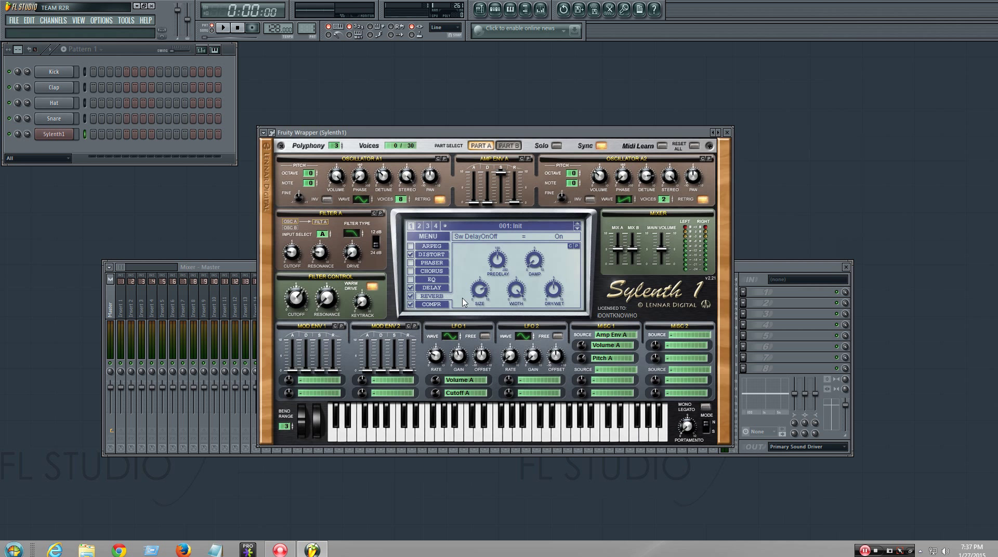
click(438, 304)
click(438, 289)
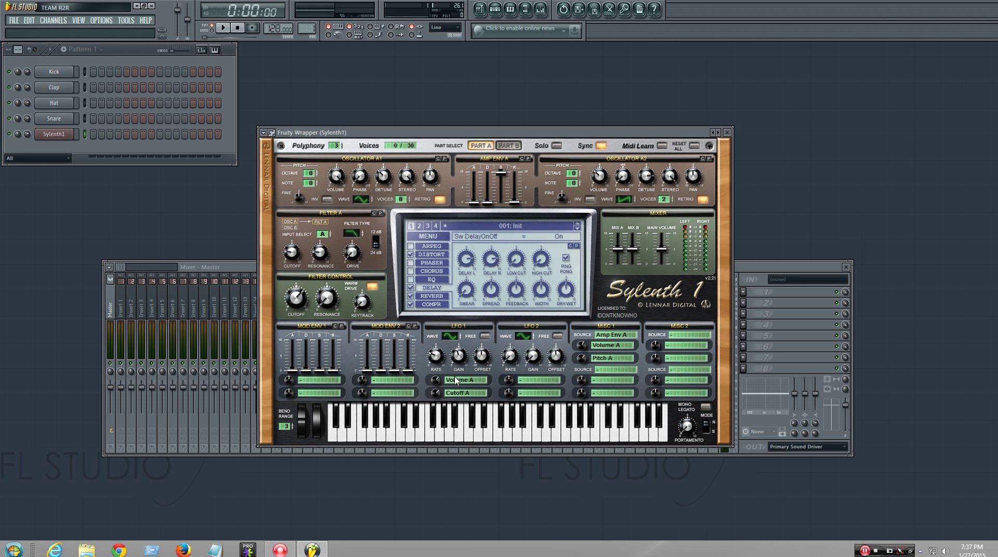
- Set LFO 1's wave to Saw and the Misc 1 Pitch A amount to -2.76 while playing a note
drag(454, 338, 451, 324)
key(q)
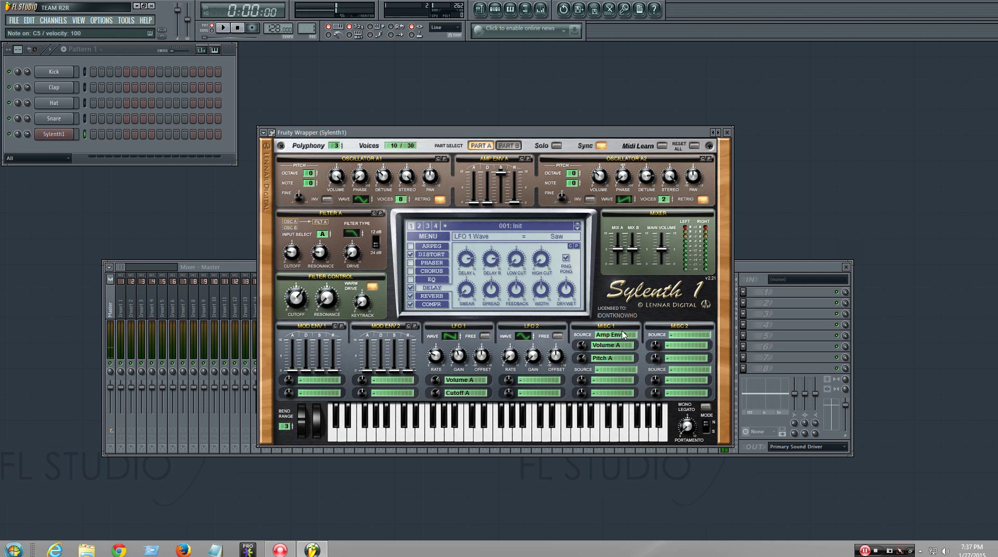
drag(582, 359, 583, 395)
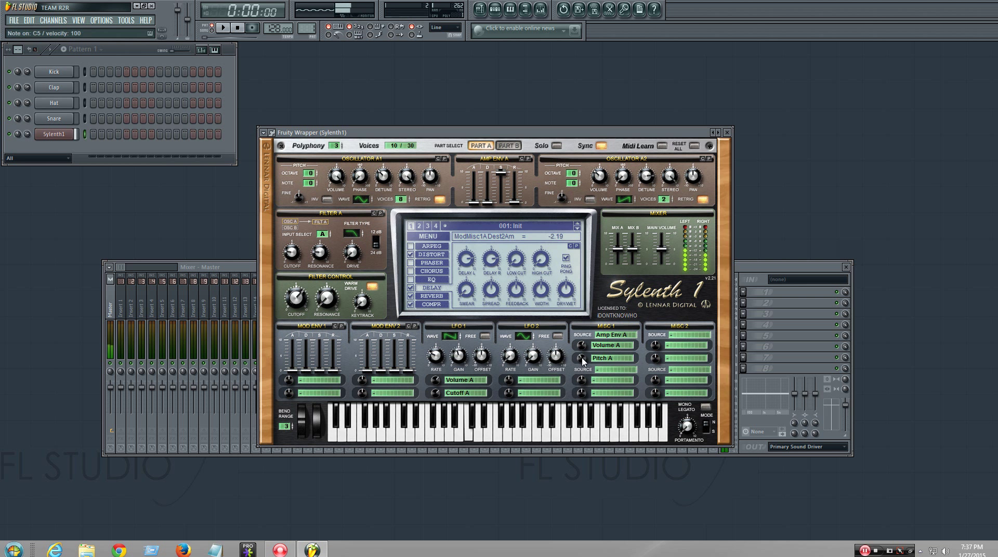
drag(583, 361, 585, 365)
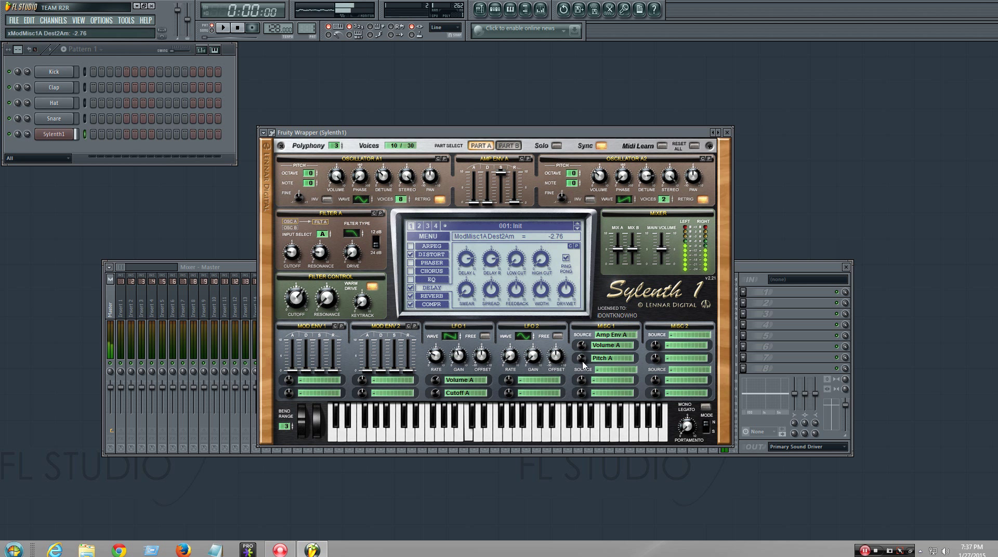
- Try the Random and Pulse waves for LFO 1 while the note sounds
click(452, 338)
click(450, 337)
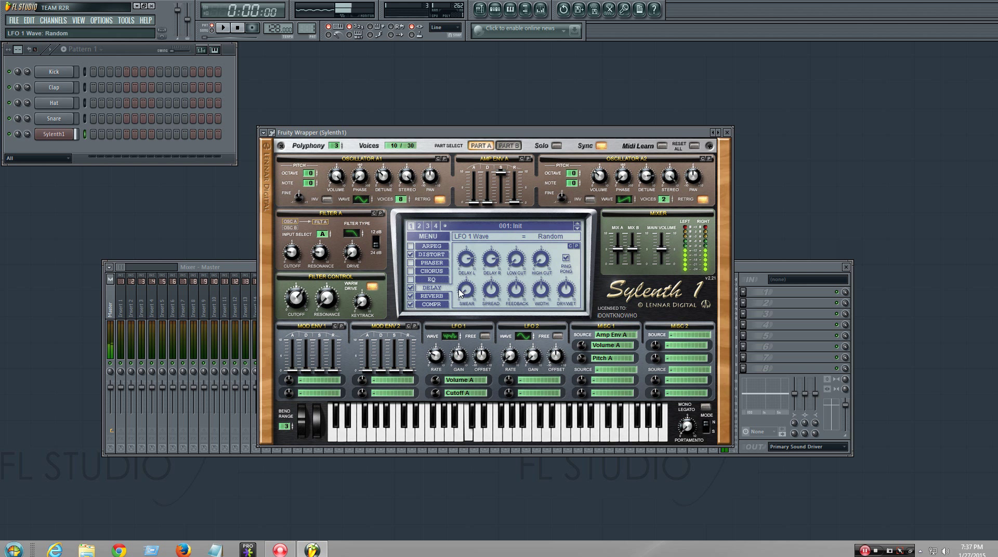
click(454, 336)
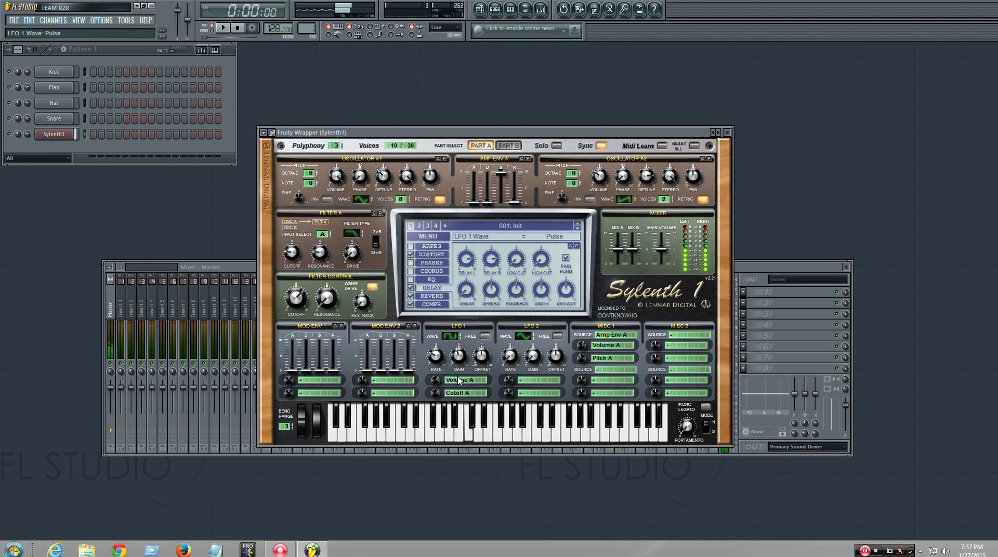
click(459, 405)
- Switch off the delay and reverb effects, try the Ramp wave for LFO 1, and set it to Sine
click(411, 290)
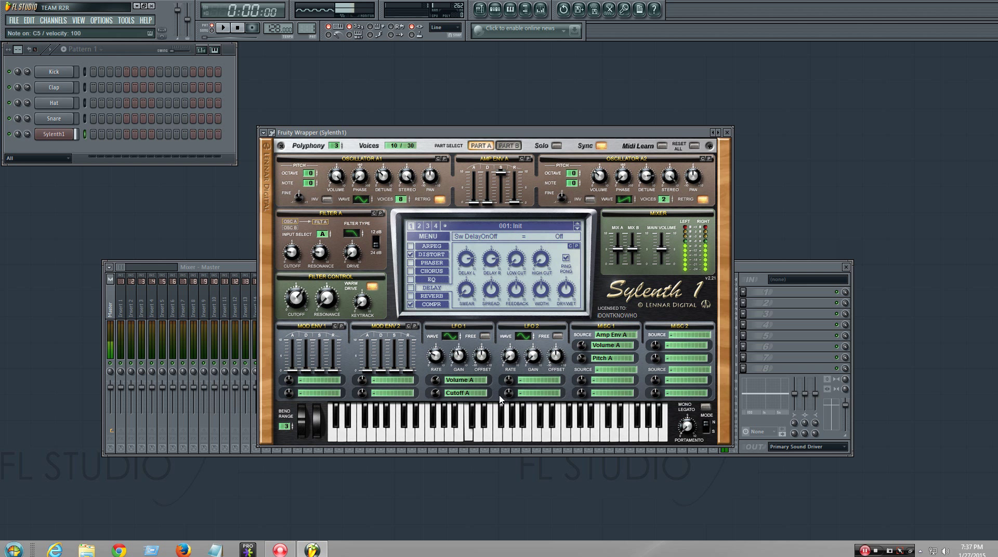
click(454, 337)
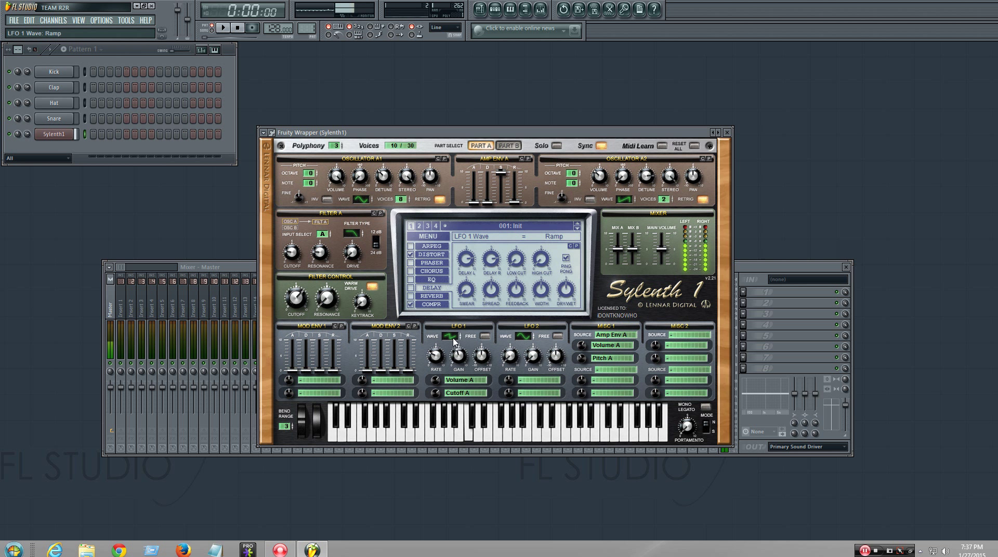
drag(455, 352, 454, 362)
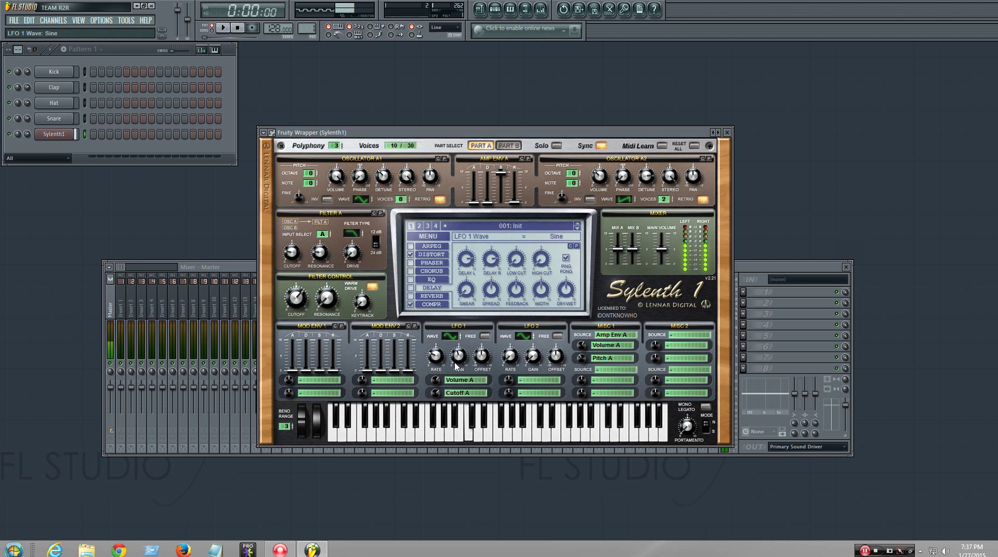
- Play a note and adjust LFO 1's offset, finishing at 0.00
click(512, 421)
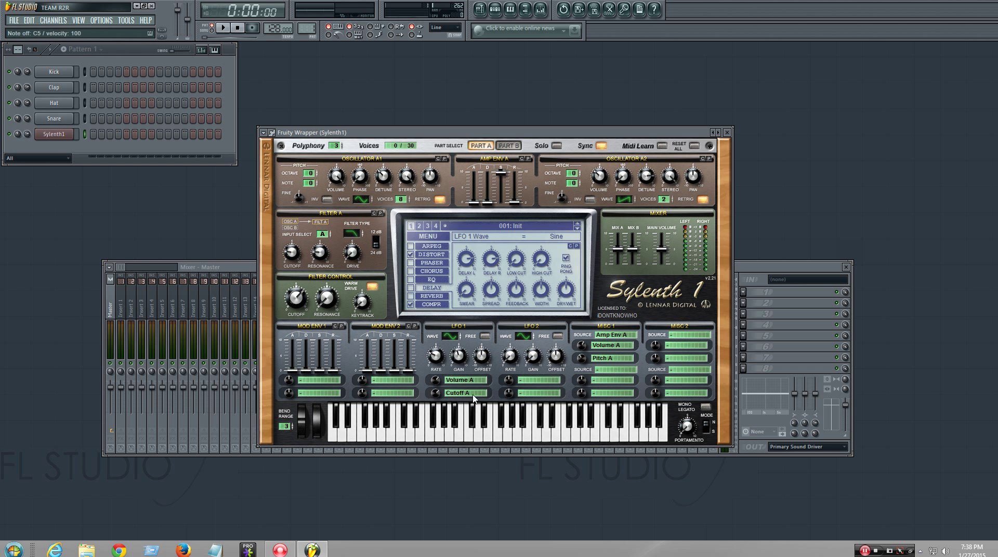
key(q)
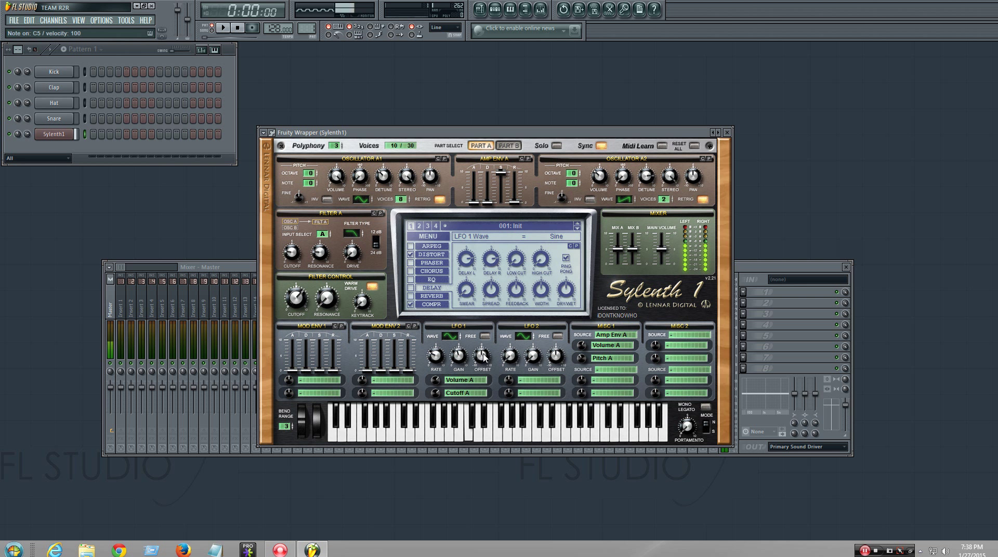
drag(483, 356, 495, 375)
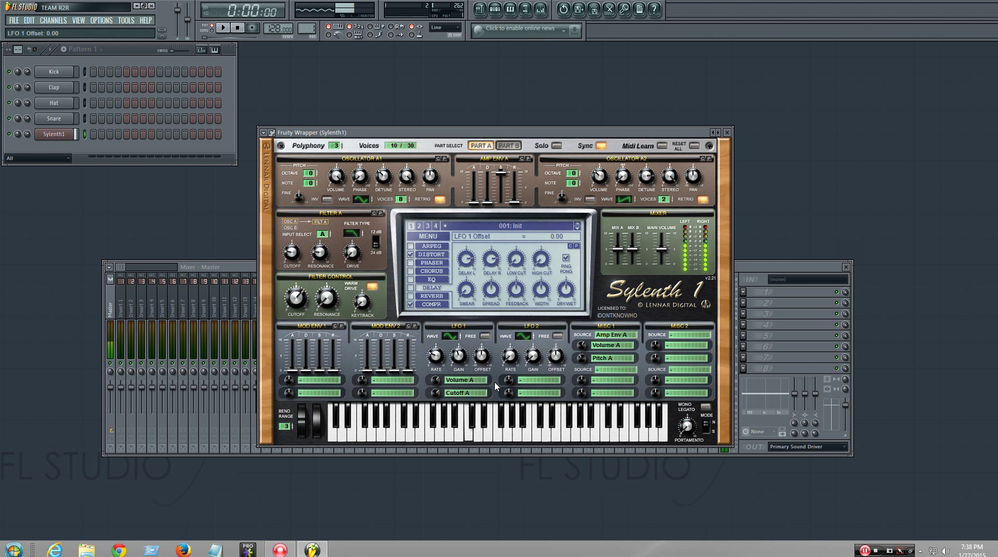